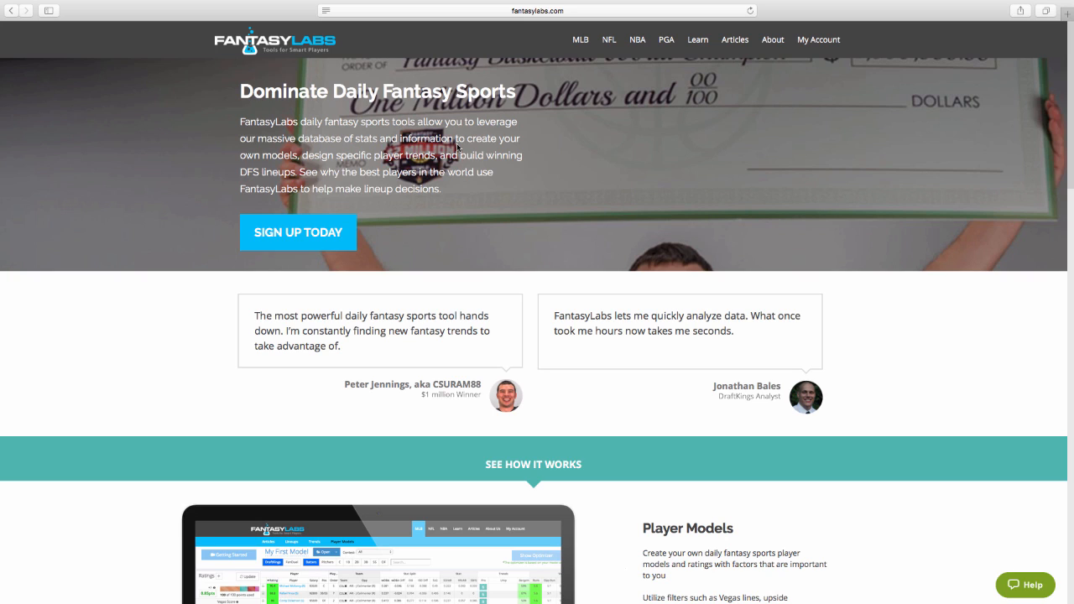
- Go to the NBA section and open its Player Models page
{"action": "left_click", "coordinate": [645, 57]}
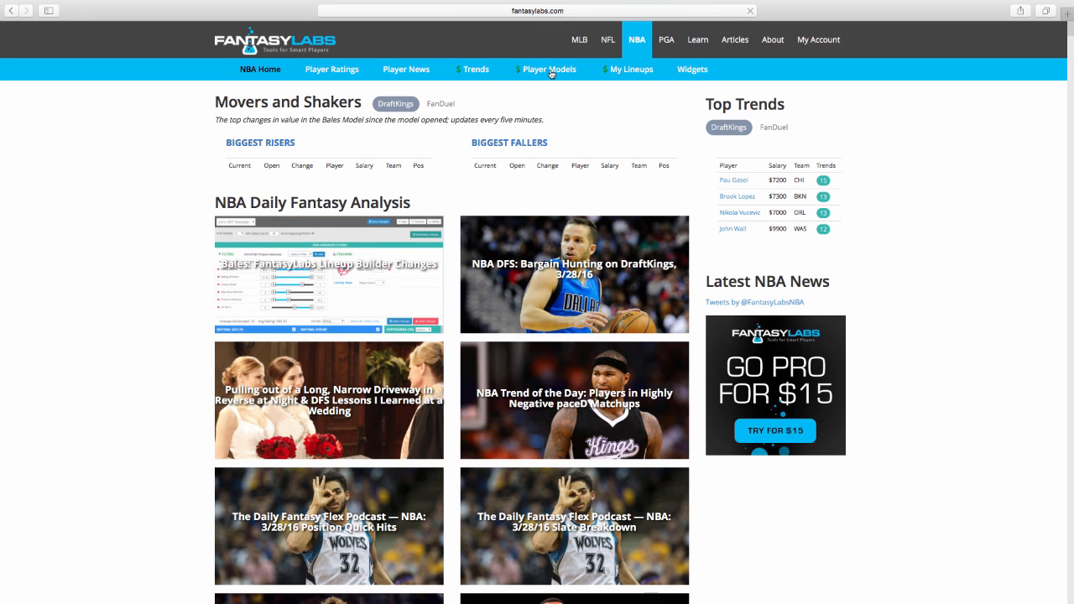
{"action": "left_click", "coordinate": [550, 71]}
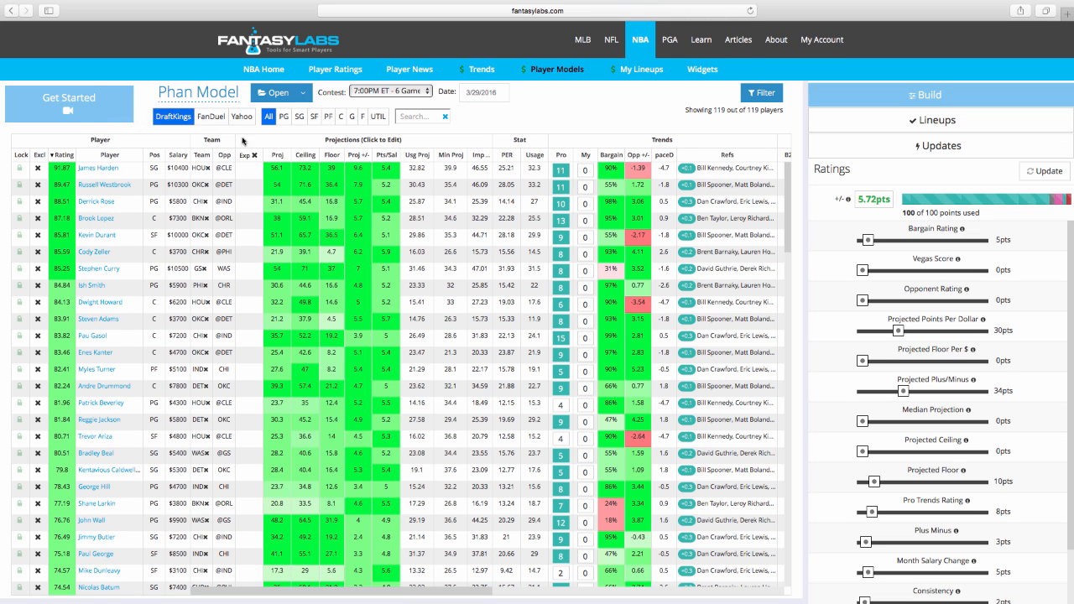
- View the rated players by position, going through PG, SG and SF and returning to PG
{"action": "left_click", "coordinate": [284, 117]}
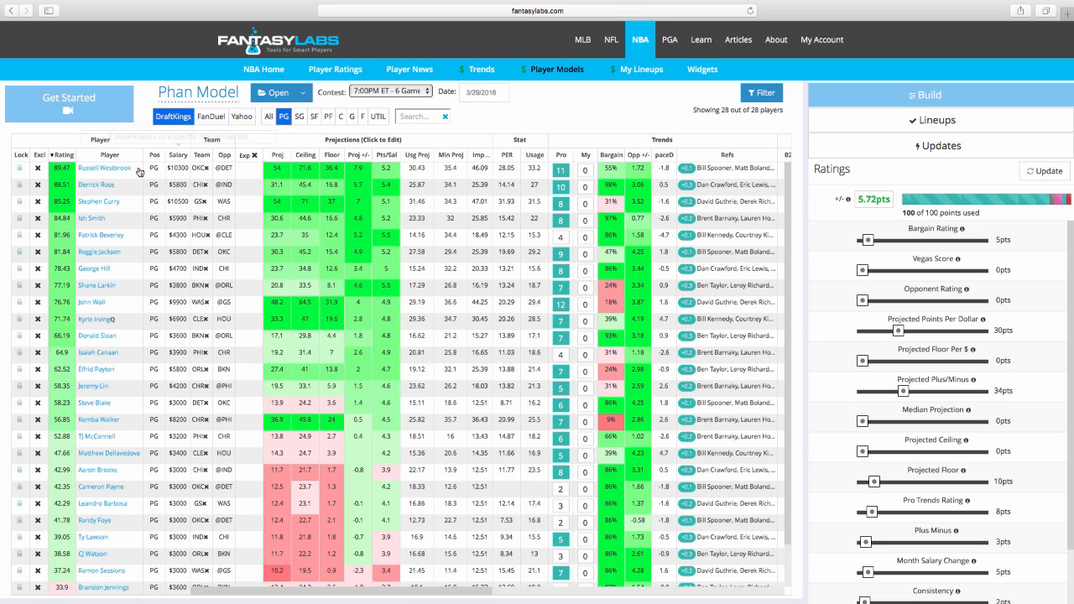
{"action": "left_click", "coordinate": [300, 117]}
{"action": "left_click", "coordinate": [316, 122]}
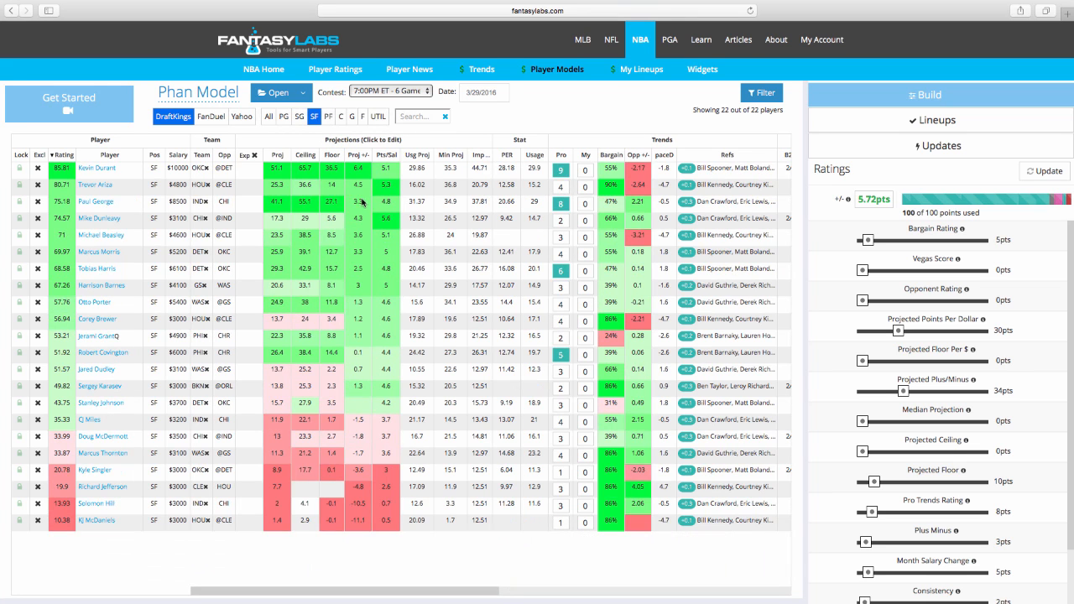
{"action": "left_click", "coordinate": [284, 116]}
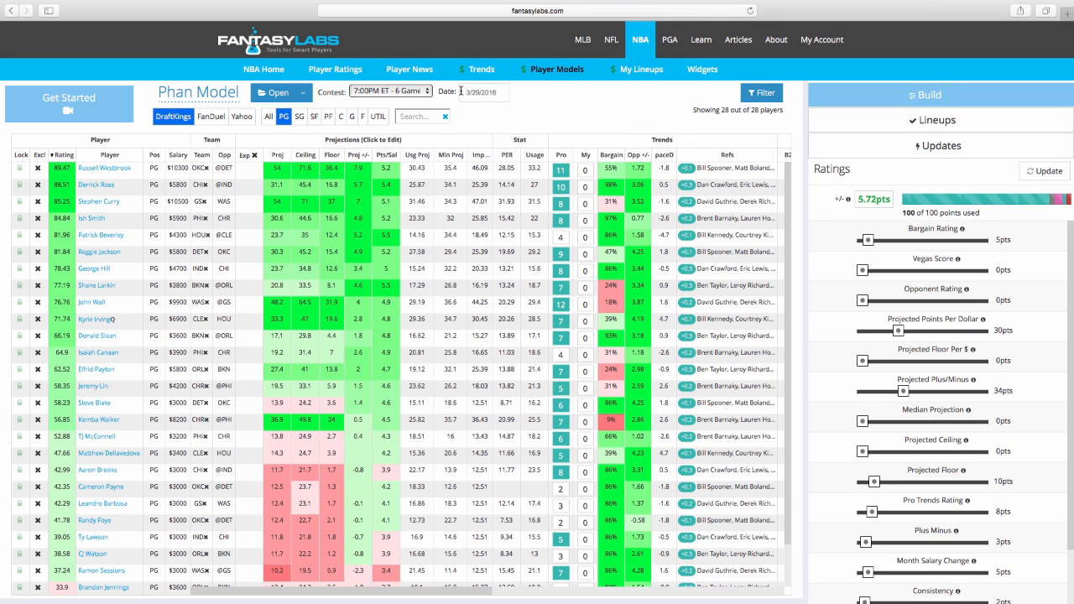
- Add a new player model named Late Season
{"action": "left_click", "coordinate": [304, 92]}
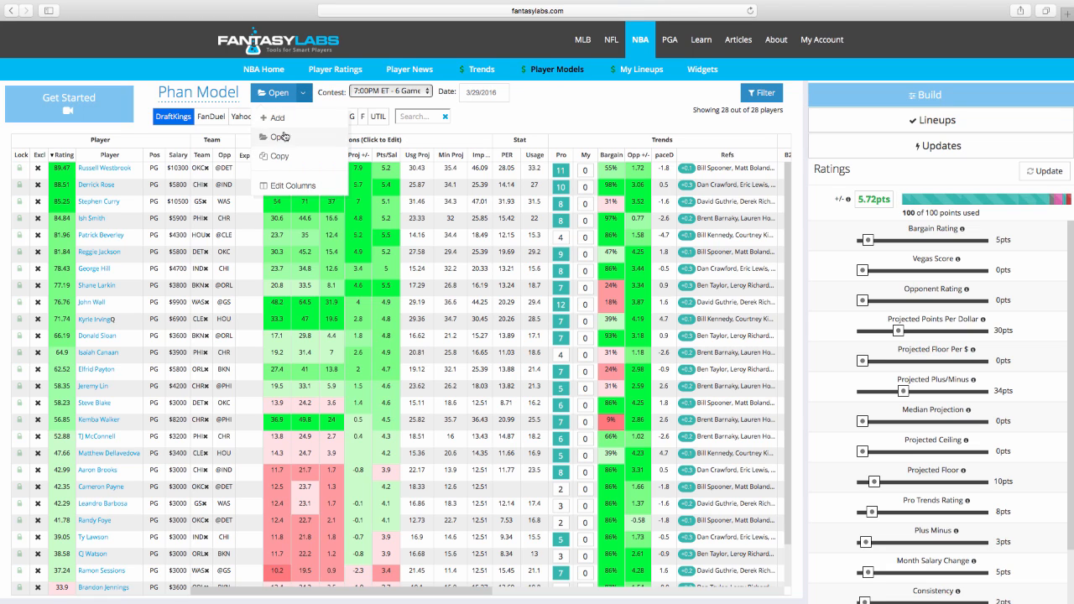
{"action": "left_click", "coordinate": [284, 122]}
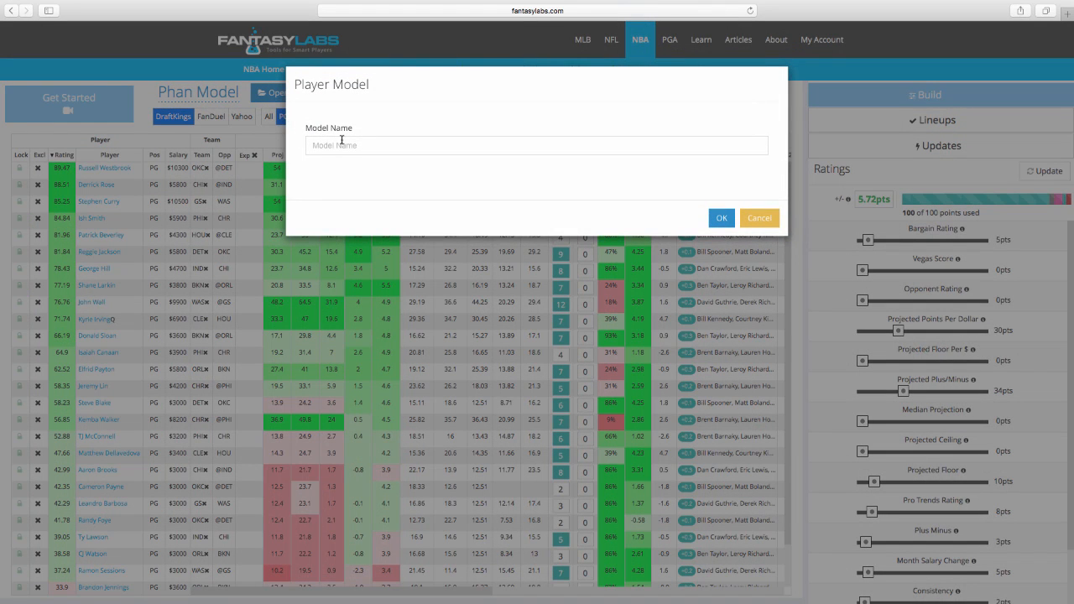
{"action": "type", "text": "Late Season"}
{"action": "left_click", "coordinate": [722, 222]}
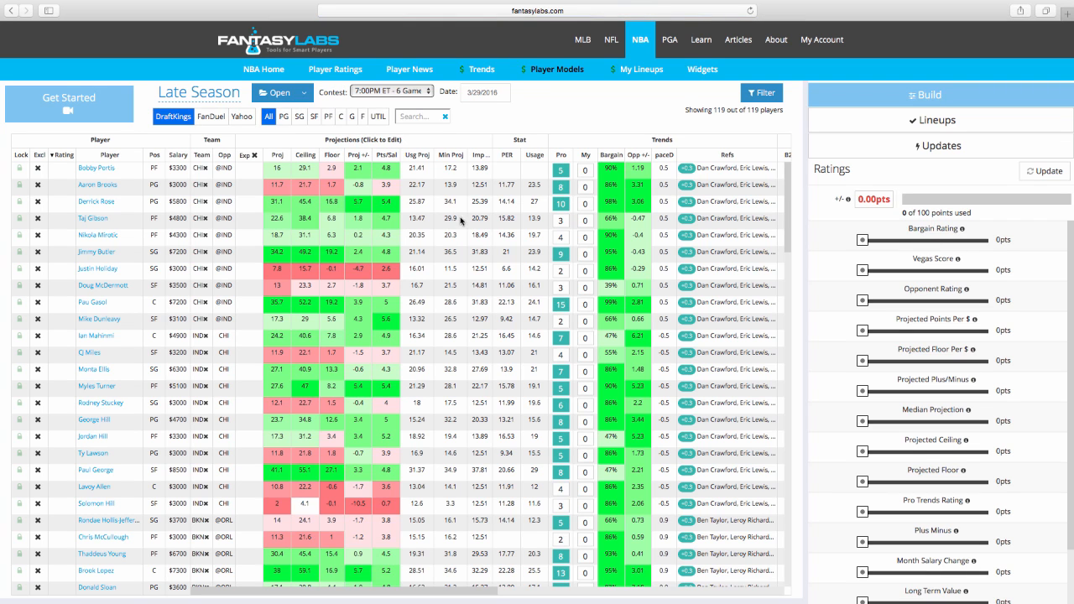
- Weight the new model's Bargain Rating at 5 points, Vegas Score at 4 and Opponent Rating at 3
{"action": "scroll", "coordinate": [930, 424], "scroll_direction": "down", "scroll_amount": 2}
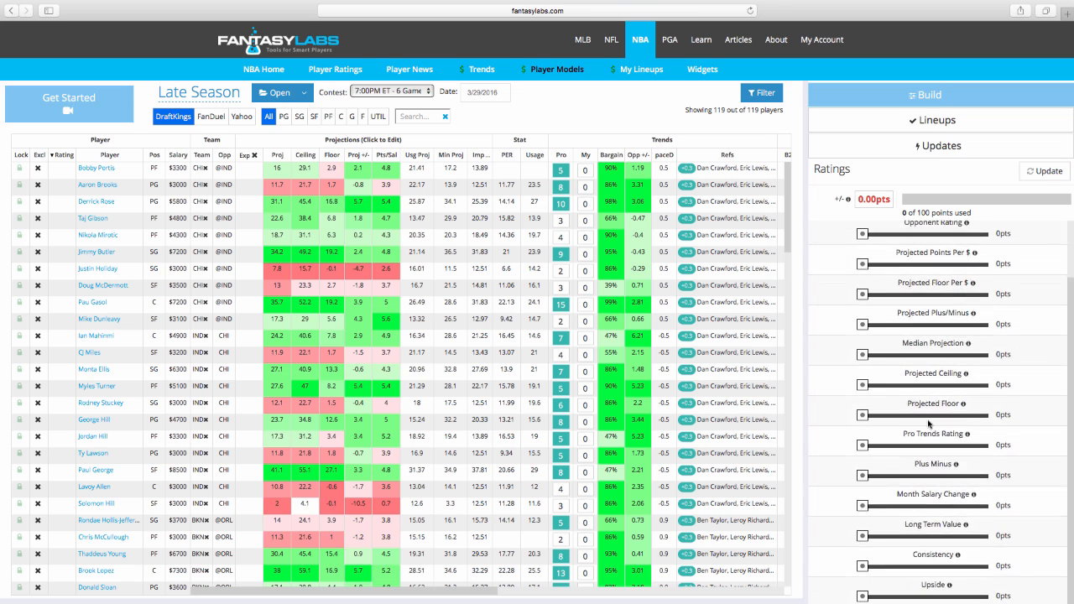
{"action": "scroll", "coordinate": [928, 427], "scroll_direction": "up", "scroll_amount": 2}
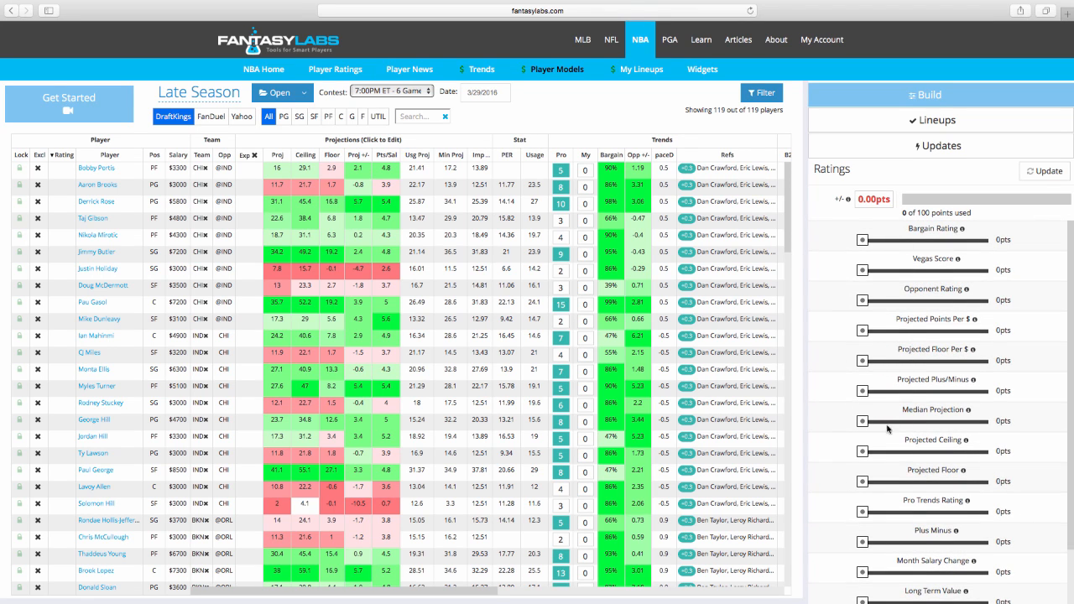
{"action": "scroll", "coordinate": [888, 428], "scroll_direction": "down", "scroll_amount": 2}
{"action": "scroll", "coordinate": [888, 429], "scroll_direction": "up", "scroll_amount": 2}
{"action": "left_click_drag", "start_coordinate": [863, 243], "coordinate": [869, 246]}
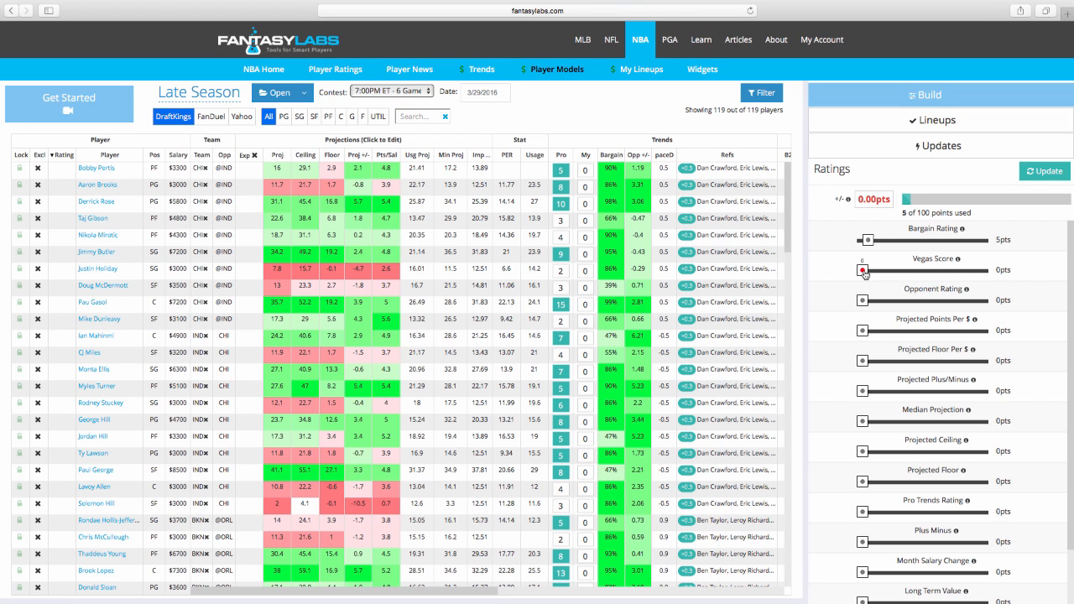
{"action": "left_click_drag", "start_coordinate": [864, 274], "coordinate": [870, 275]}
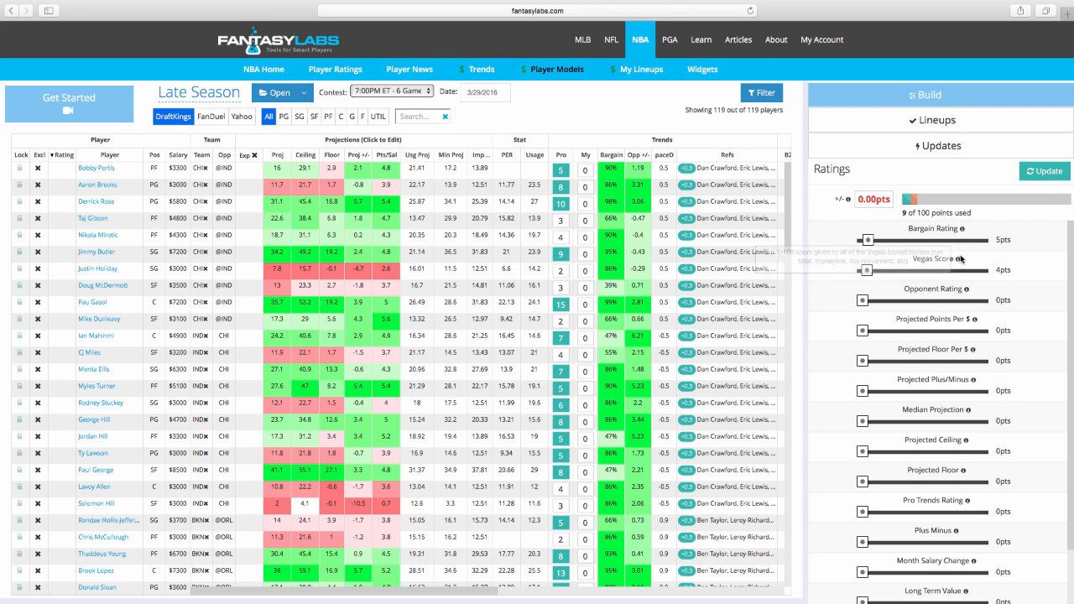
{"action": "scroll", "coordinate": [831, 319], "scroll_direction": "down", "scroll_amount": 1}
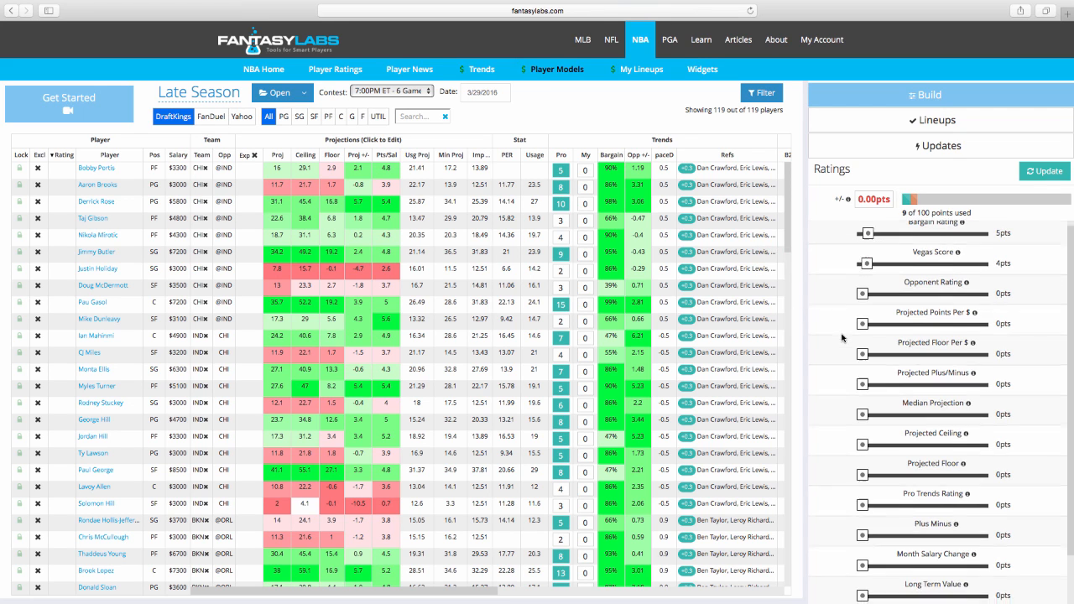
{"action": "scroll", "coordinate": [844, 336], "scroll_direction": "down", "scroll_amount": 1}
{"action": "mouse_move", "coordinate": [968, 282]}
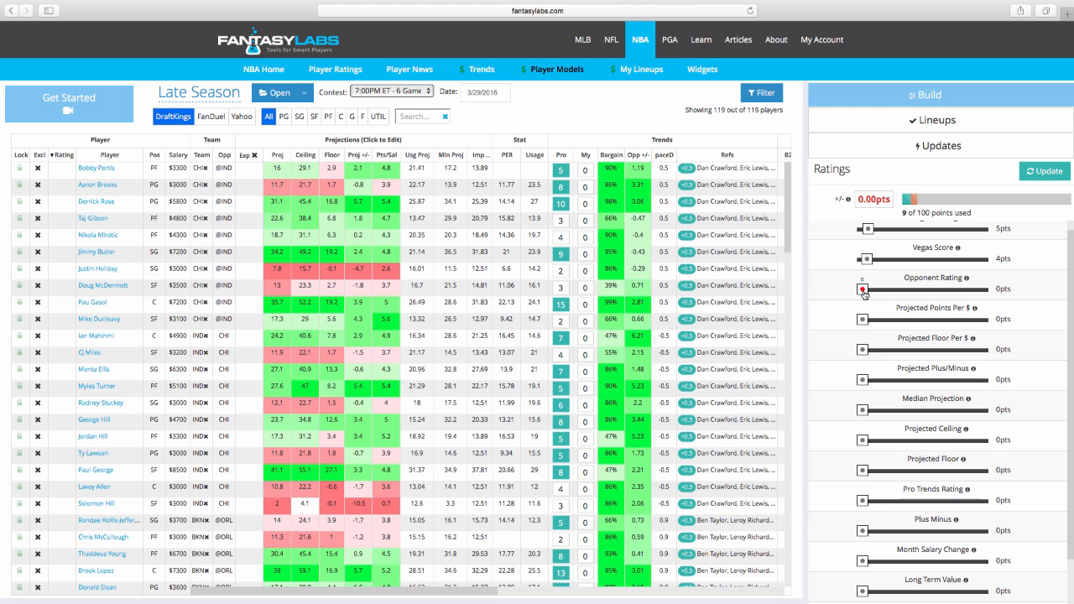
{"action": "left_click_drag", "start_coordinate": [863, 292], "coordinate": [867, 293]}
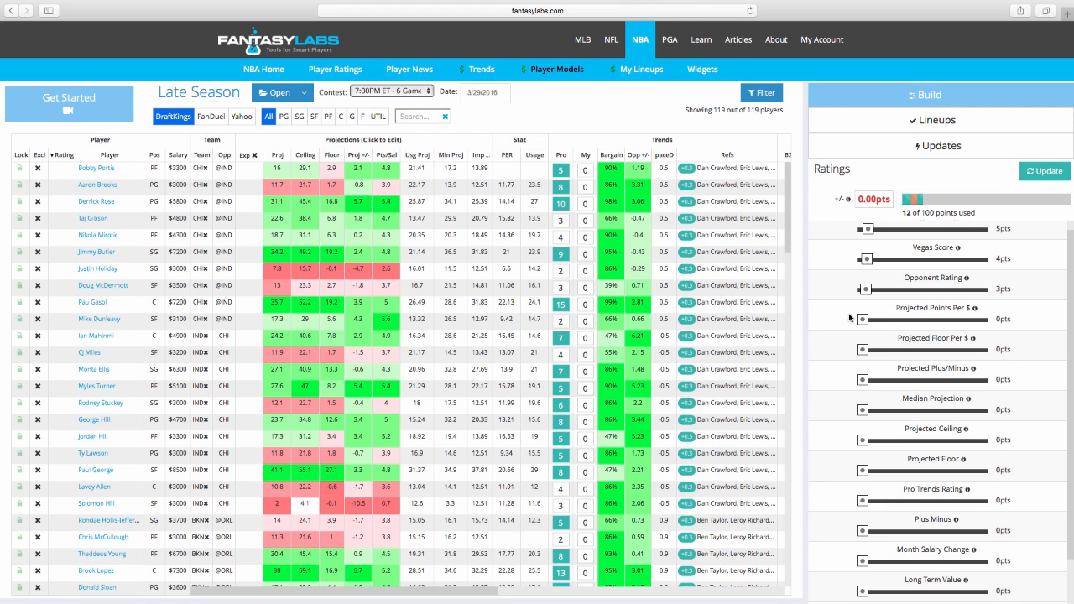
- Set the Projected Points Per $ and Projected Plus/Minus weights to 25 points each
{"action": "scroll", "coordinate": [850, 326], "scroll_direction": "down", "scroll_amount": 2}
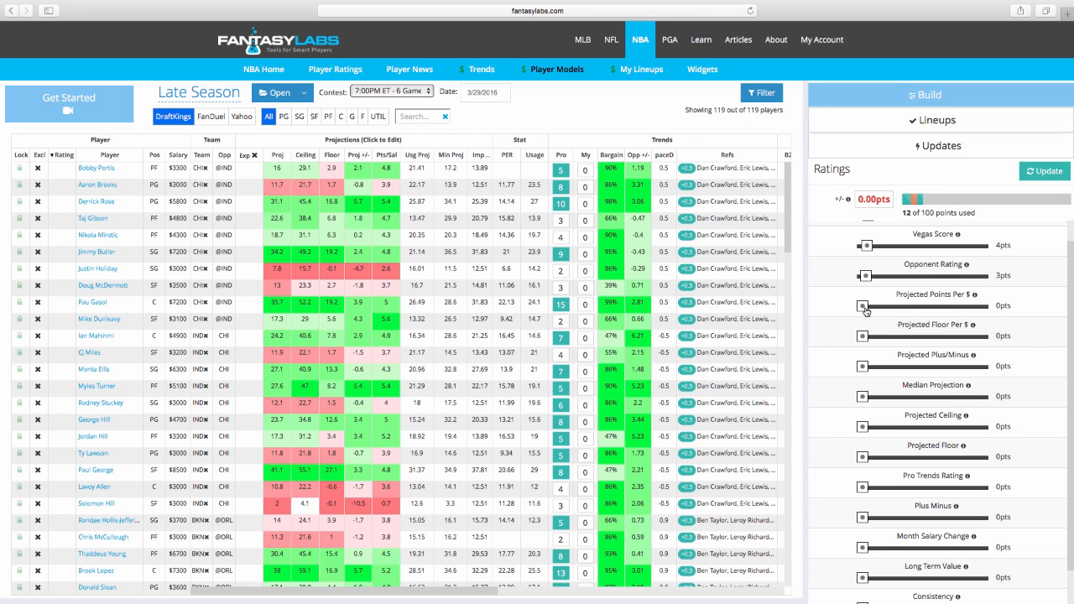
{"action": "left_click_drag", "start_coordinate": [862, 309], "coordinate": [892, 313]}
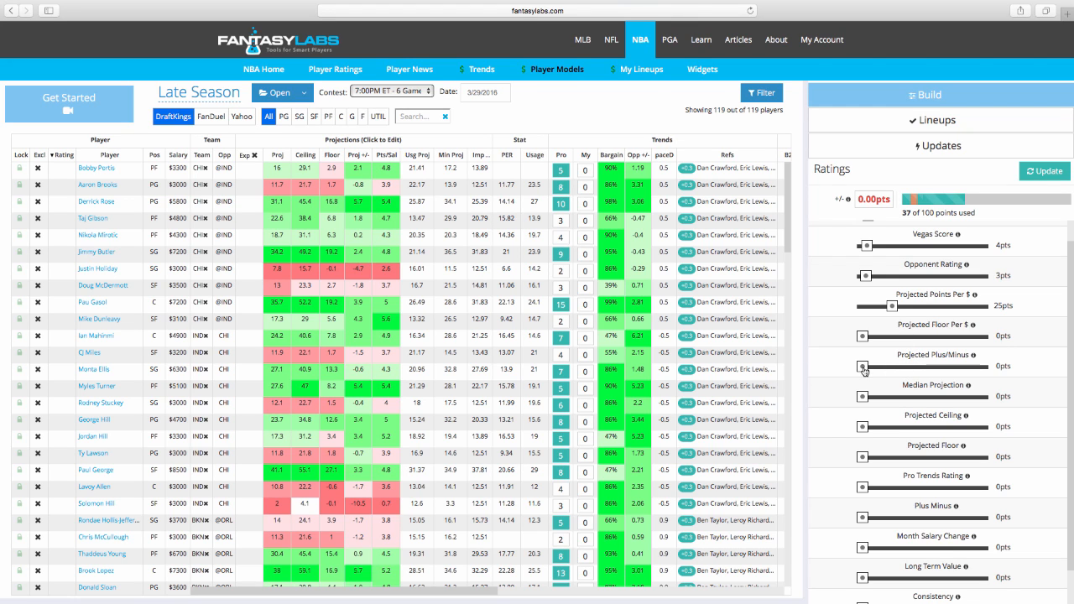
{"action": "scroll", "coordinate": [856, 370], "scroll_direction": "down", "scroll_amount": 2}
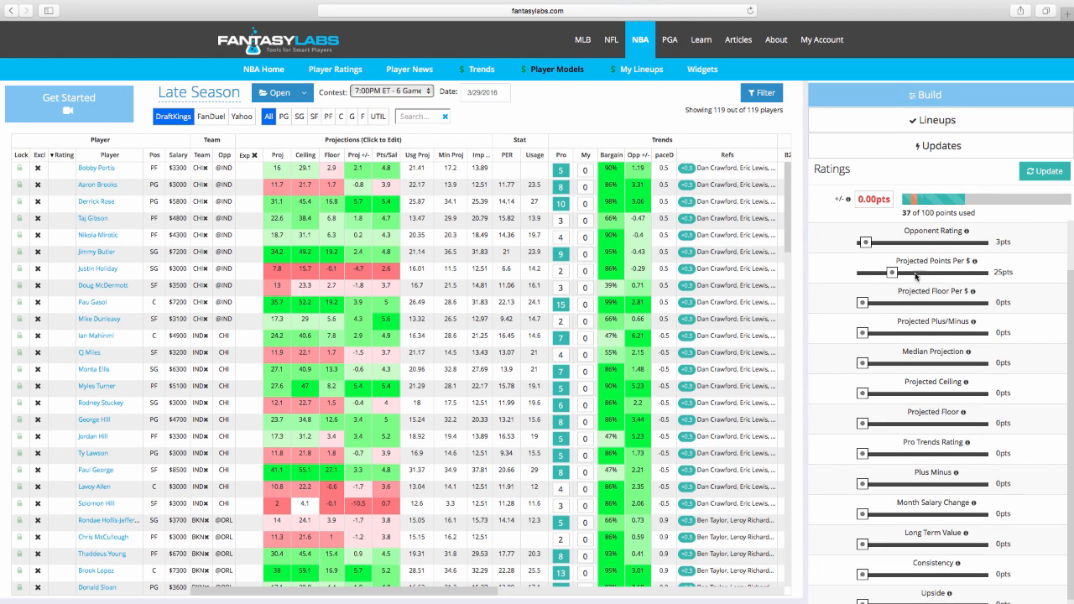
{"action": "left_click_drag", "start_coordinate": [864, 338], "coordinate": [894, 339]}
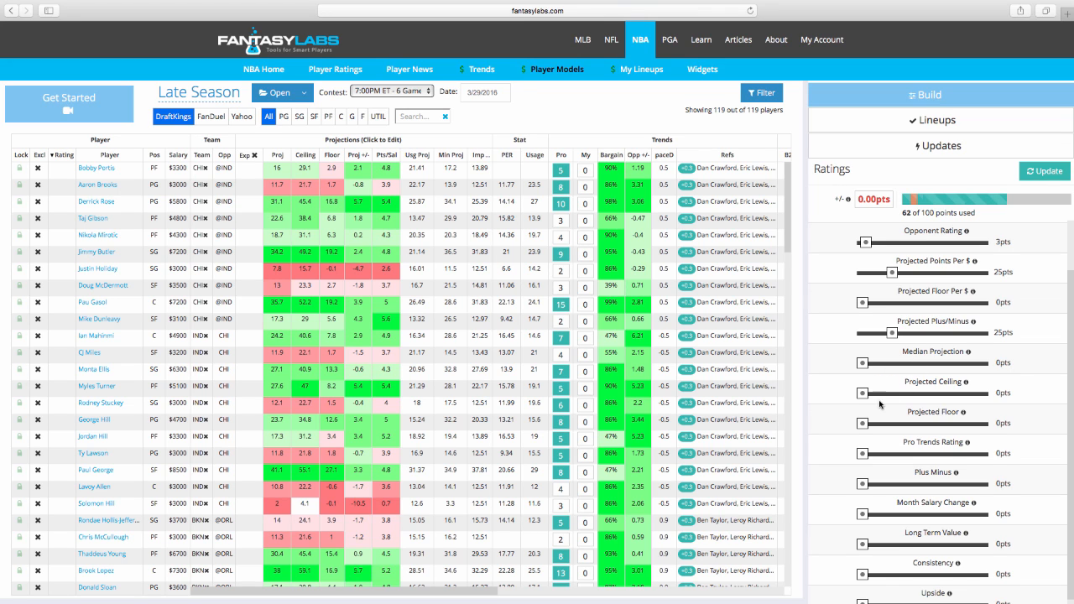
- Weight Projected Ceiling at 9 points, Projected Floor at 5 and Pro Trends Rating at 6
{"action": "scroll", "coordinate": [880, 405], "scroll_direction": "down", "scroll_amount": 1}
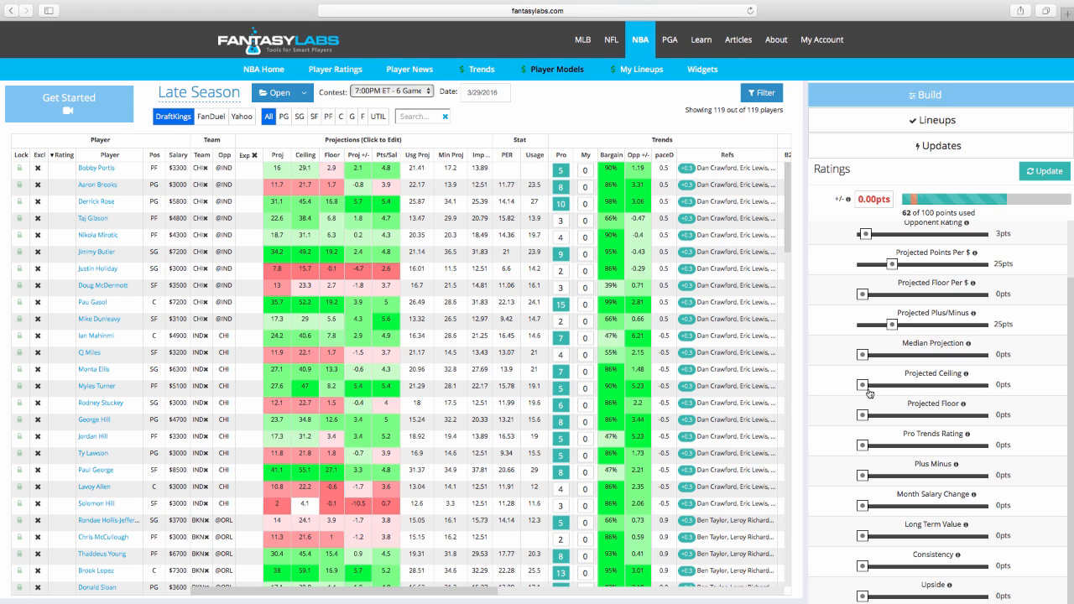
{"action": "left_click_drag", "start_coordinate": [864, 386], "coordinate": [869, 390]}
{"action": "left_click_drag", "start_coordinate": [863, 418], "coordinate": [874, 391]}
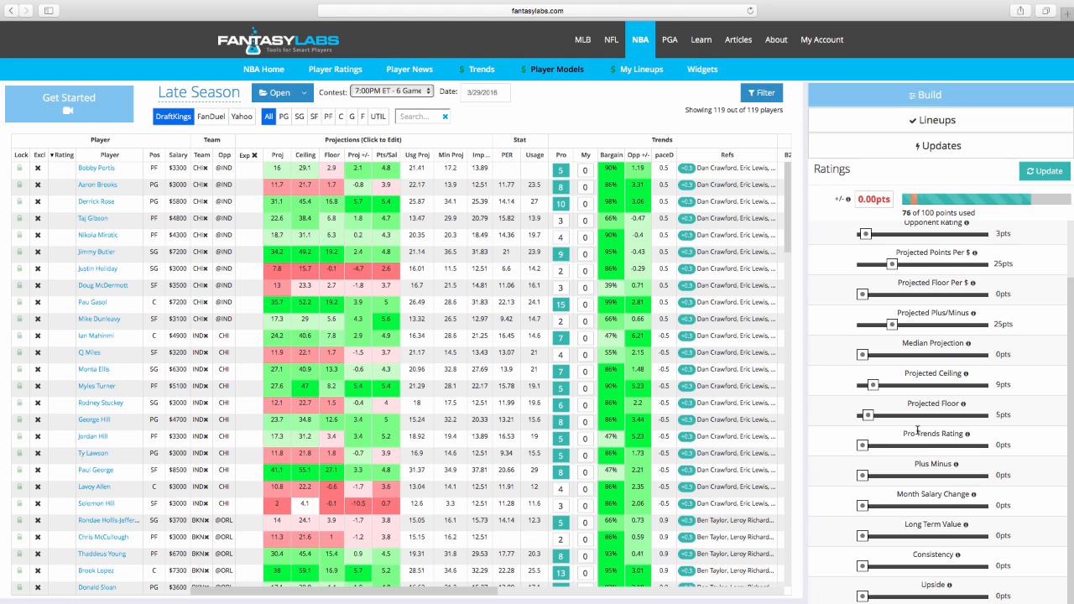
{"action": "left_click_drag", "start_coordinate": [864, 448], "coordinate": [870, 452]}
- Set Consistency to 10 points and Upside to 8, and update the player ratings with the new weights
{"action": "left_click_drag", "start_coordinate": [863, 571], "coordinate": [872, 571]}
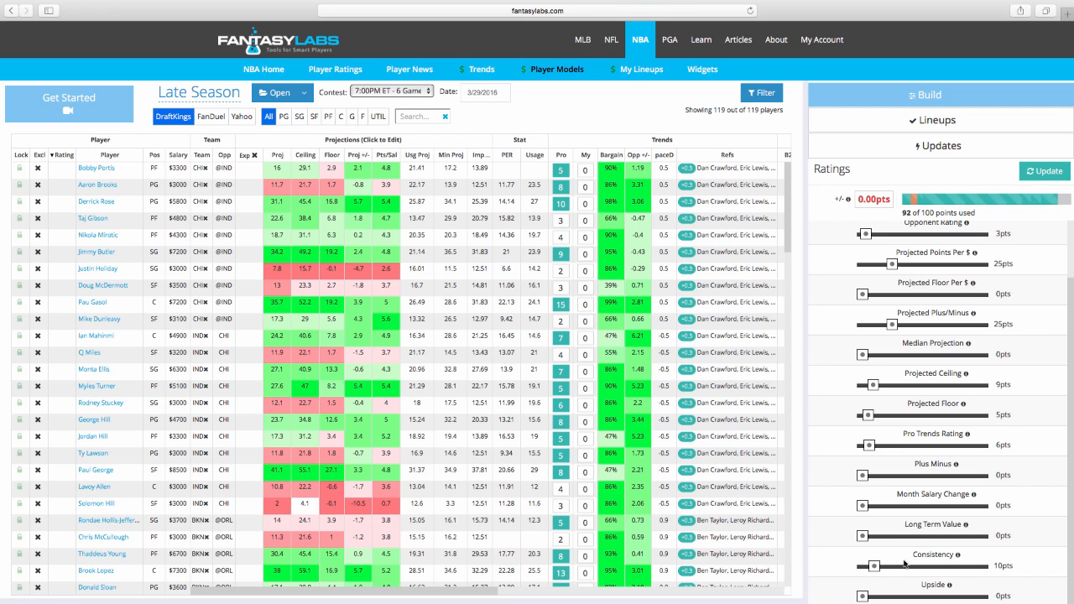
{"action": "left_click_drag", "start_coordinate": [863, 595], "coordinate": [873, 596]}
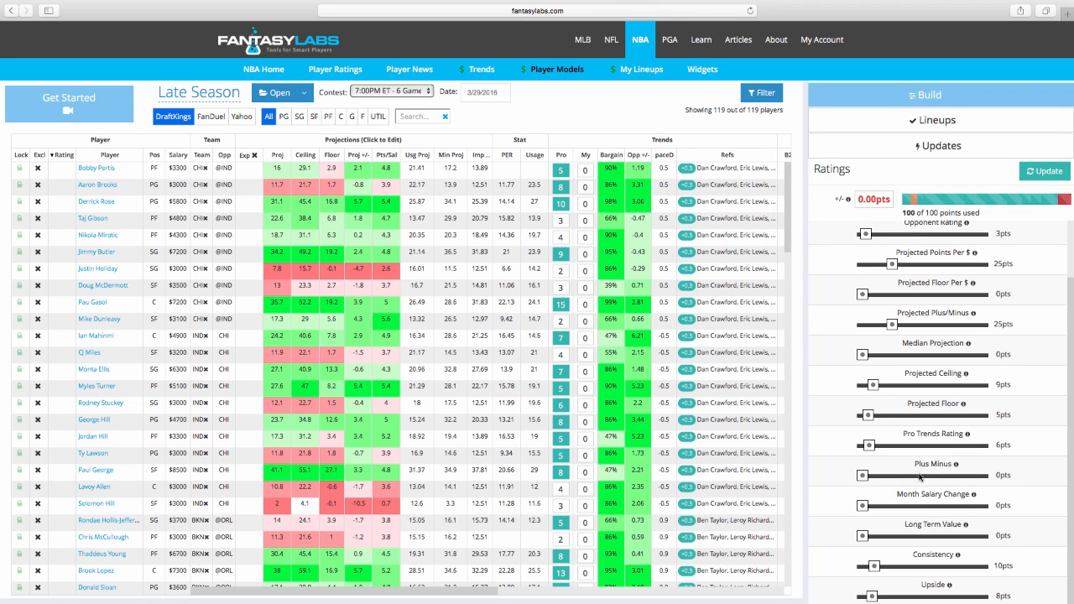
{"action": "scroll", "coordinate": [925, 422], "scroll_direction": "up", "scroll_amount": 2}
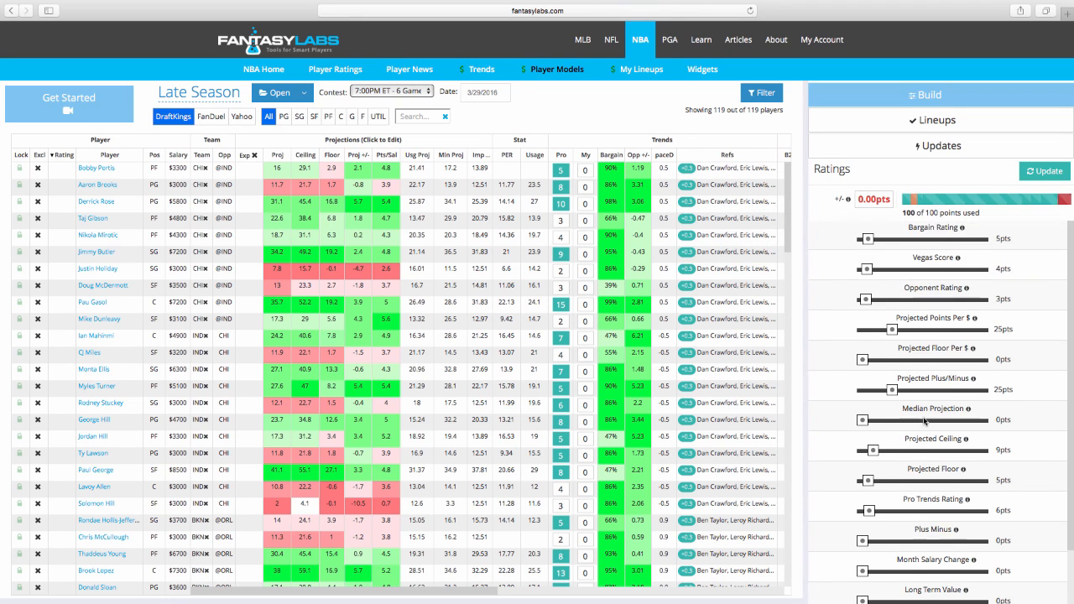
{"action": "scroll", "coordinate": [924, 422], "scroll_direction": "up", "scroll_amount": 1}
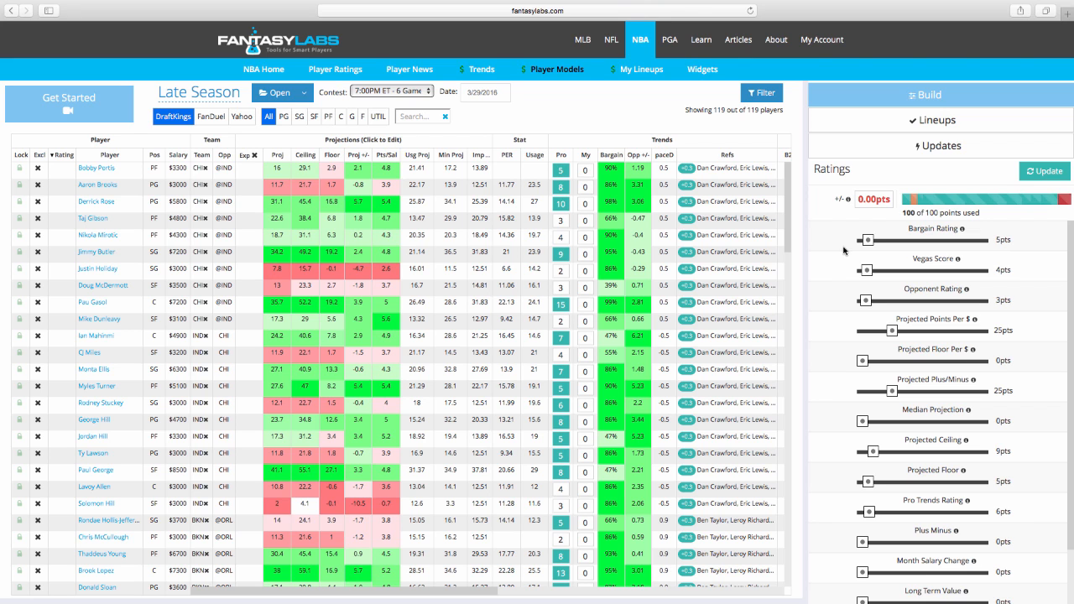
{"action": "left_click", "coordinate": [1029, 173]}
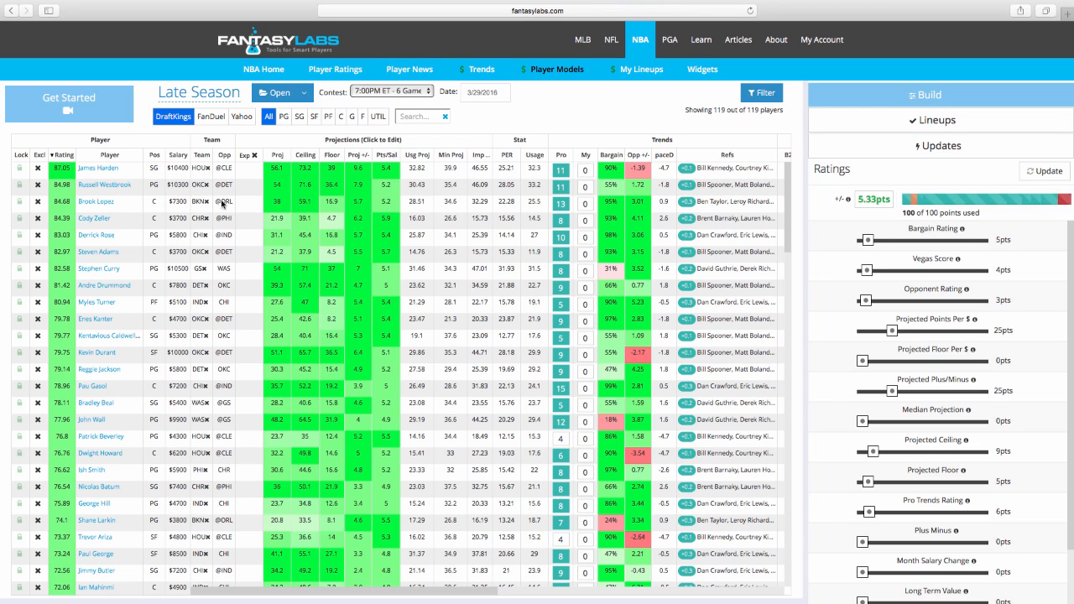
- Open the saved Phan Model from the list of own models
{"action": "left_click", "coordinate": [307, 99]}
{"action": "left_click", "coordinate": [299, 139]}
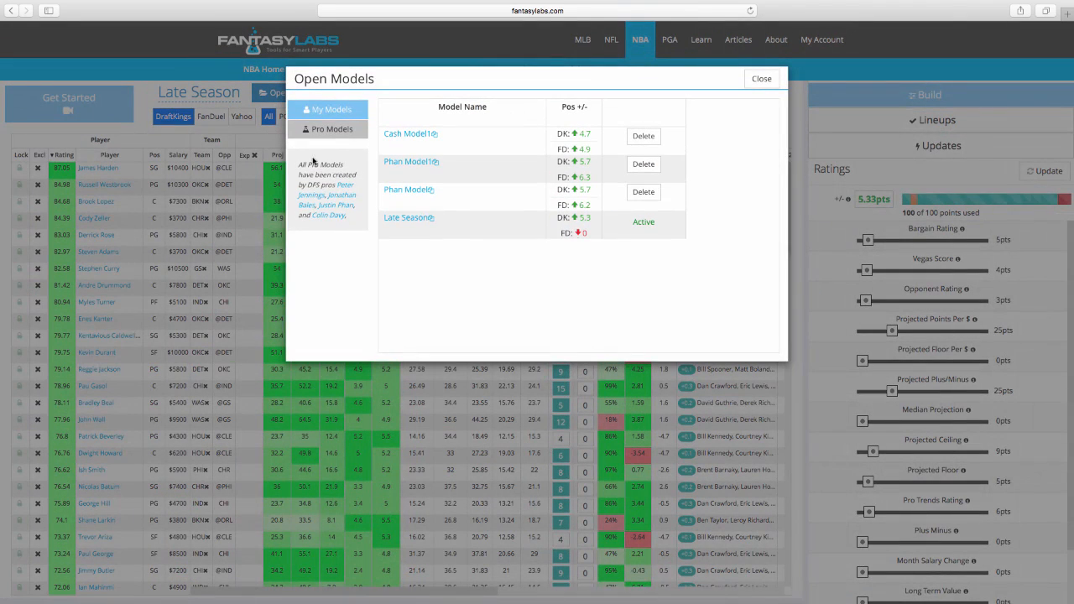
{"action": "left_click", "coordinate": [409, 190]}
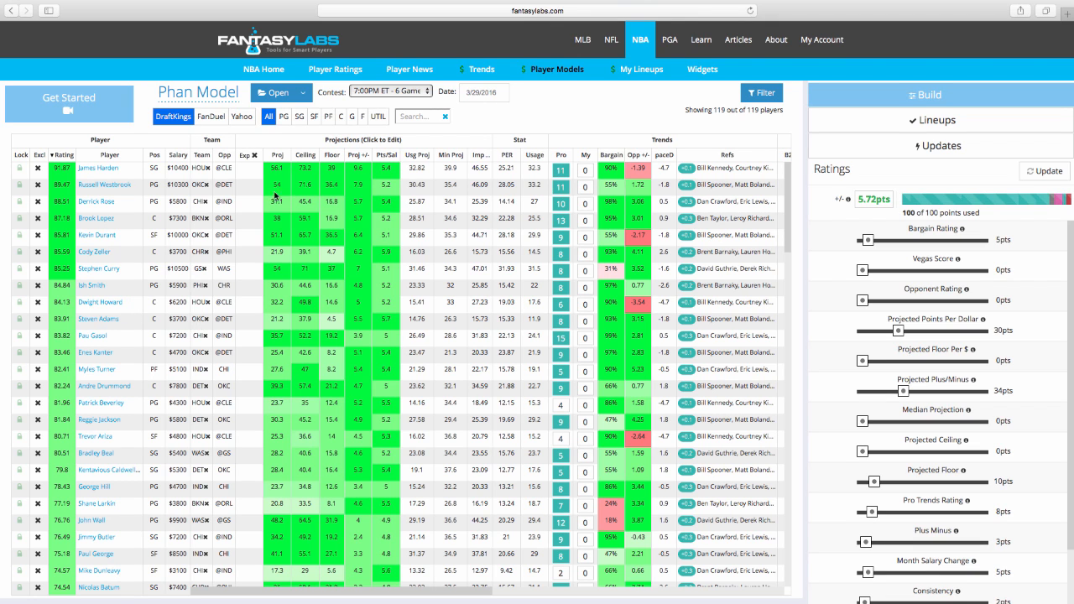
- Show the available model actions while Phan Model is loaded
{"action": "left_click", "coordinate": [301, 94]}
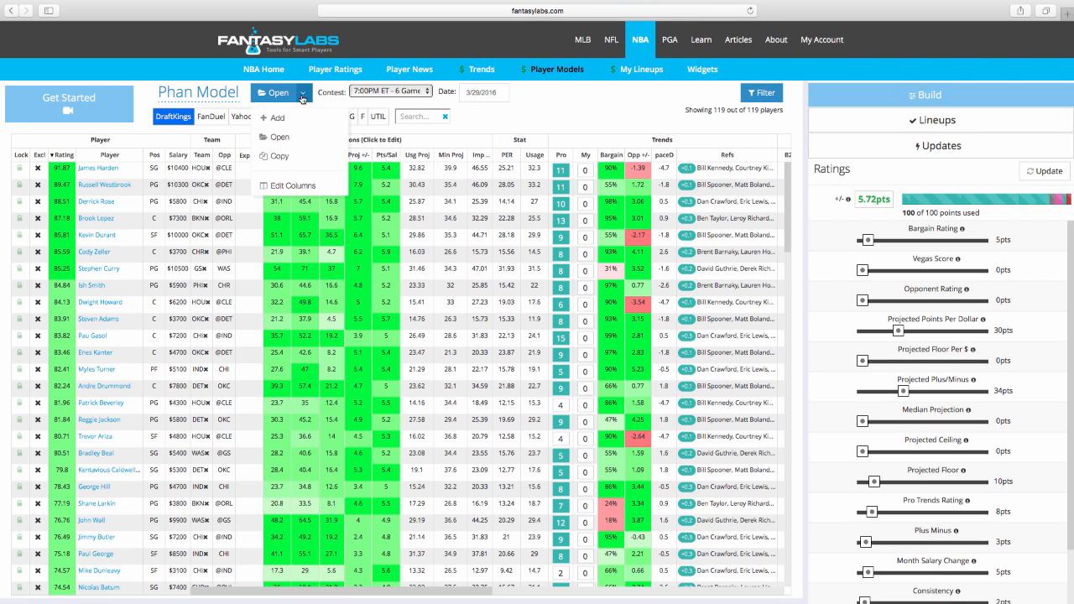